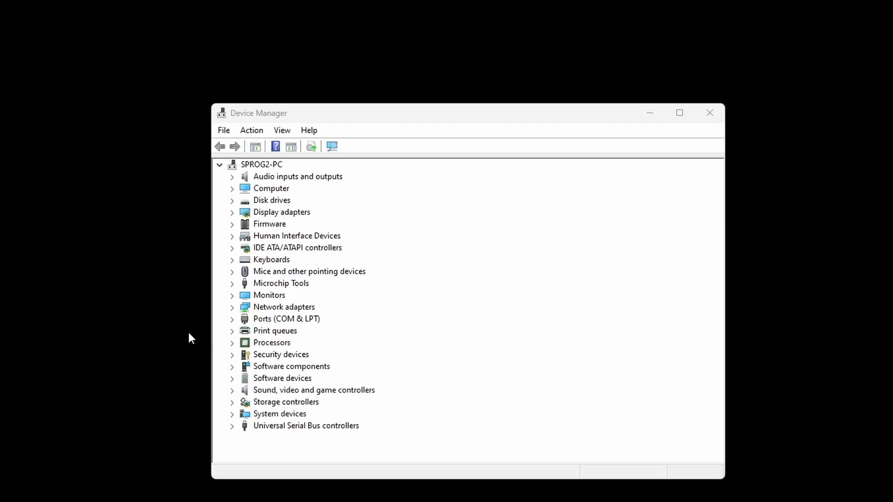
- Launch DecoderPro and start it with a new configuration profile named "LCC via USB-LCC COM8" in the default location
click(59, 289)
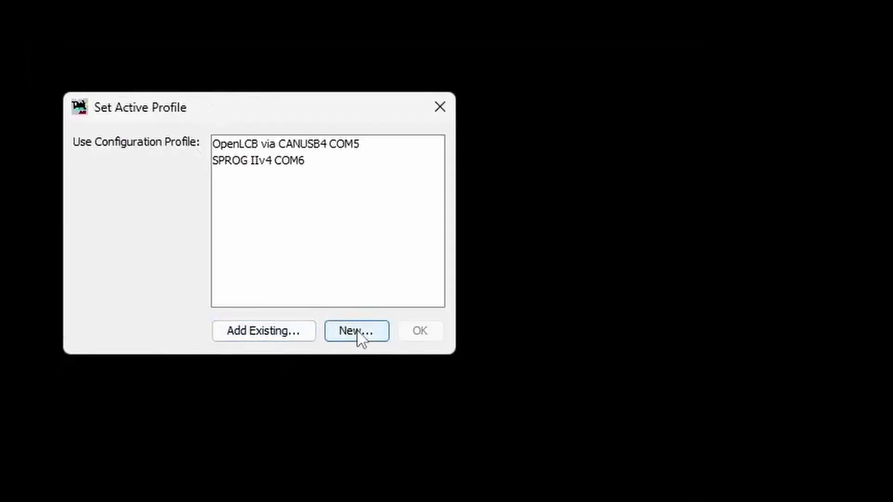
click(358, 332)
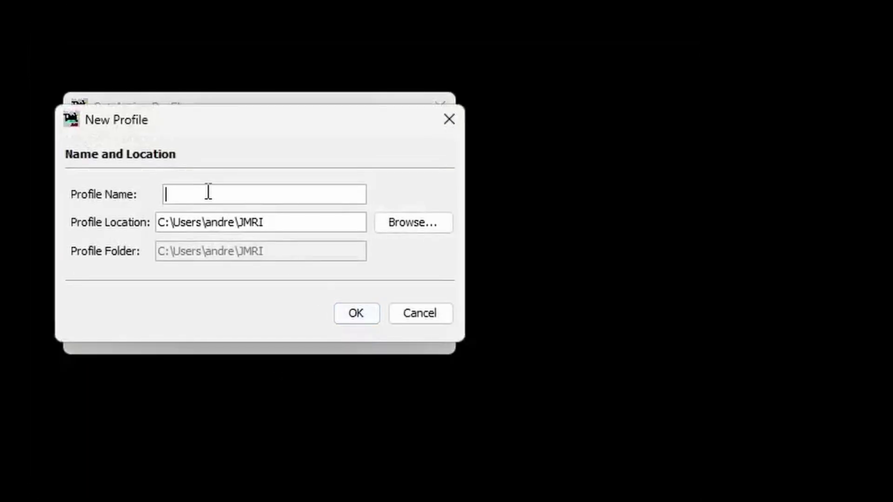
text(LCC v)
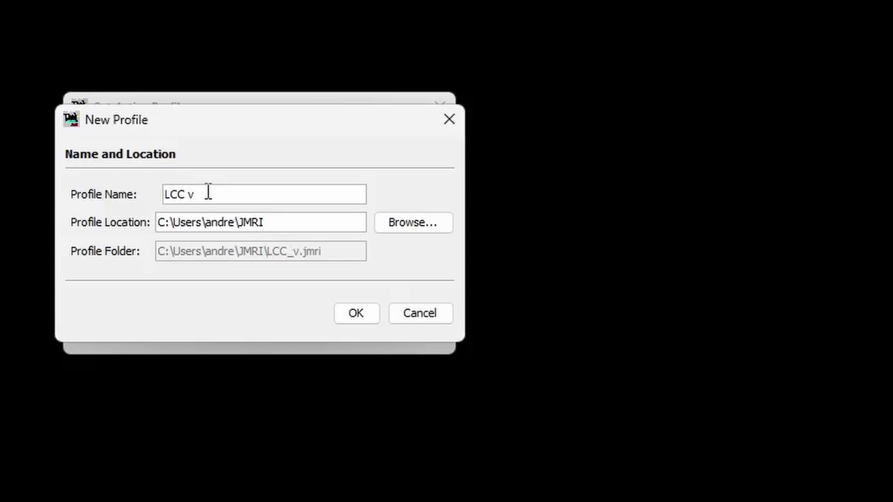
text(ia USB-)
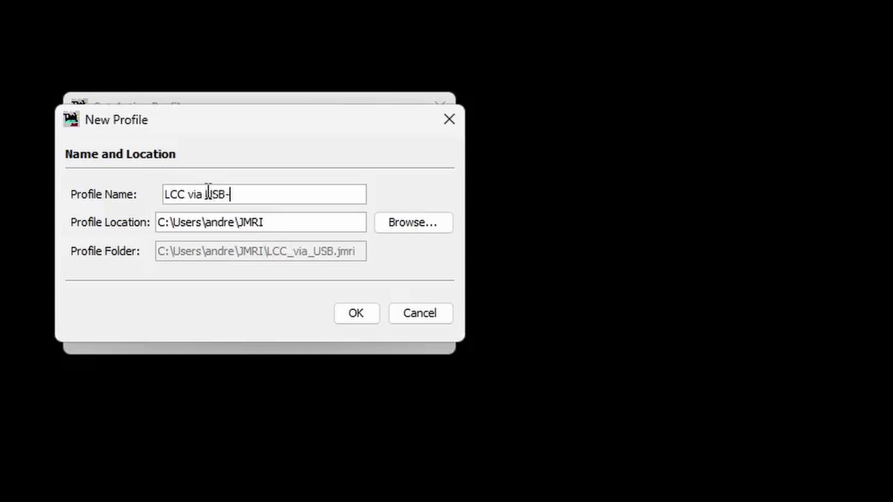
text(LCC COM8)
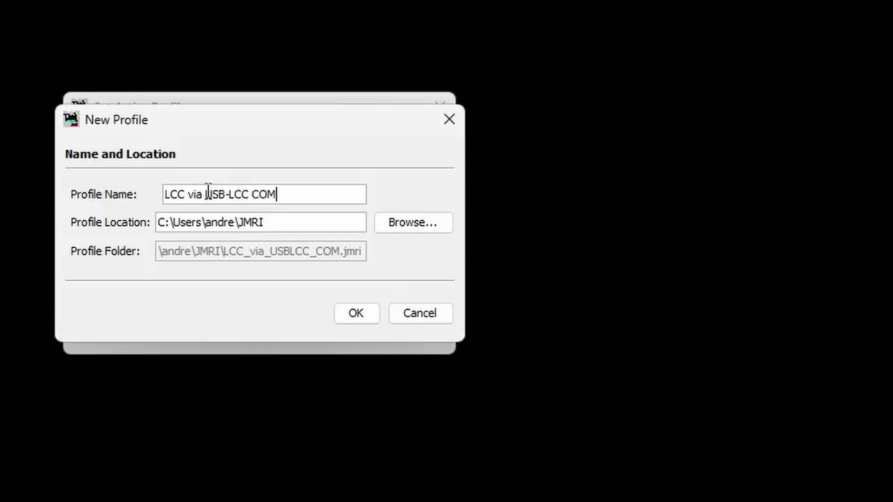
click(349, 314)
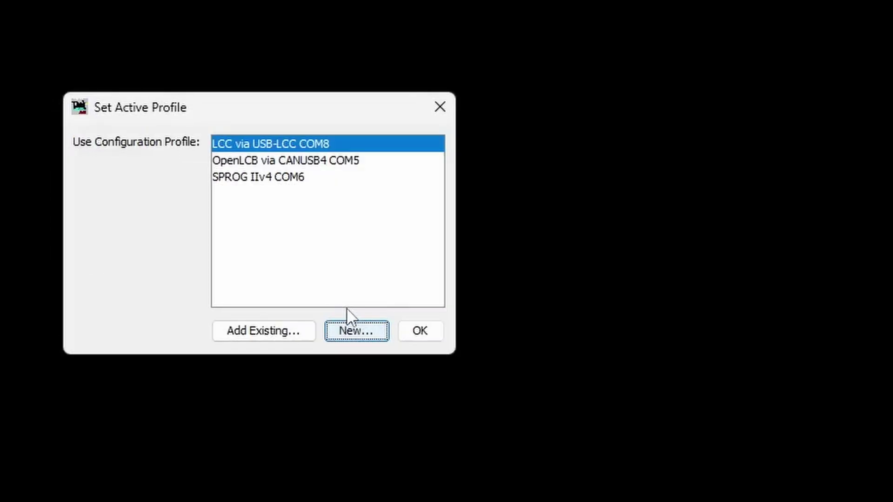
click(414, 331)
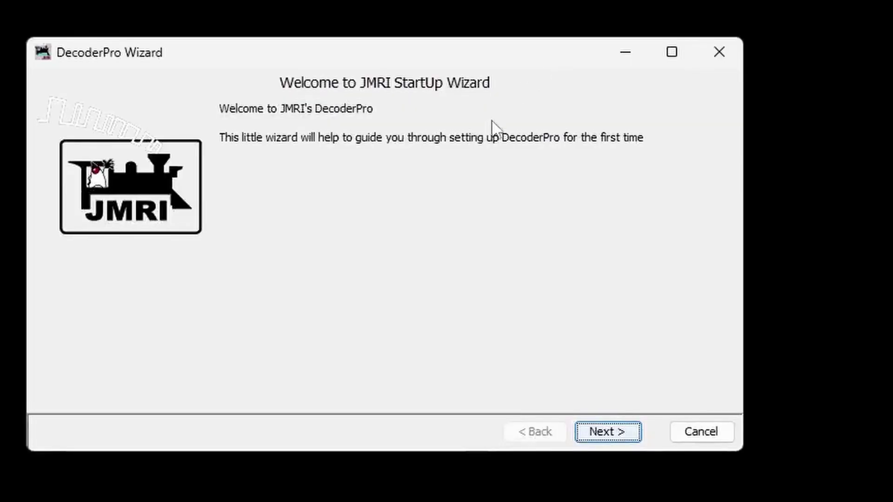
- Accept the wizard's default language and owner, and choose manufacturer LCC with the connection CAN via SPROG DCC Ltd USB-LCC
click(599, 433)
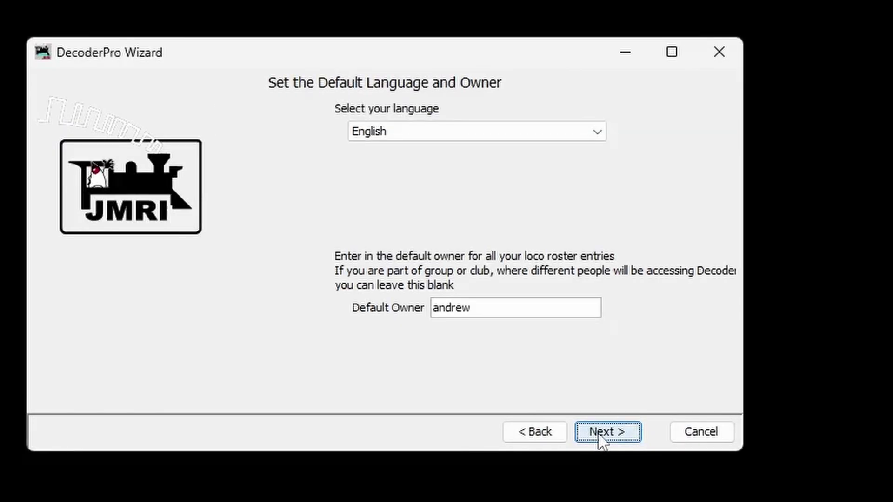
click(601, 437)
click(452, 131)
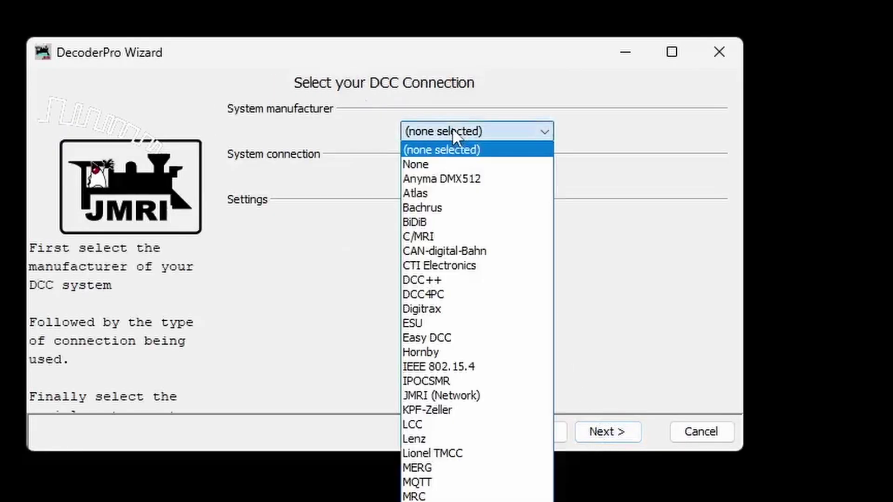
click(448, 425)
click(437, 178)
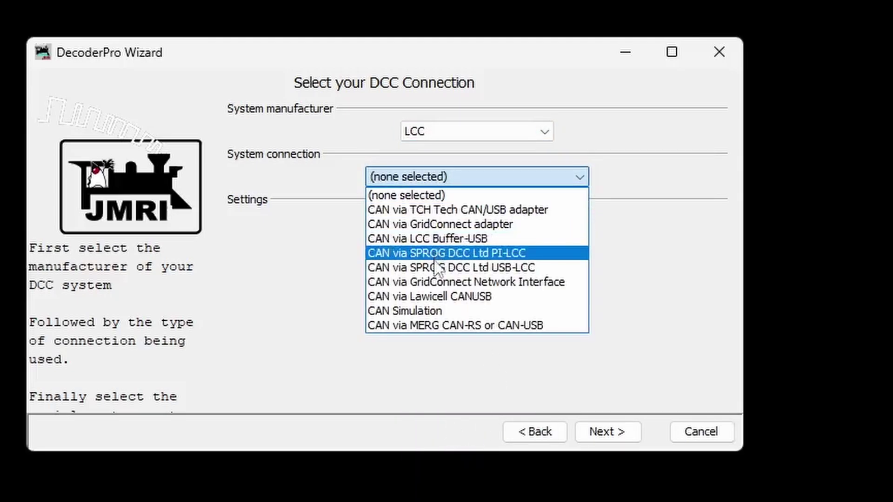
click(434, 272)
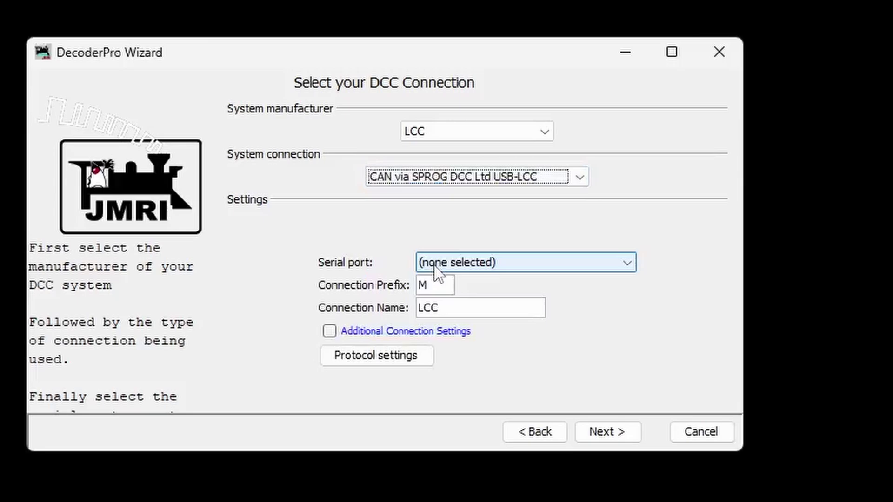
- Set the connection's serial port to COM8 and finish the startup wizard to connect
click(450, 263)
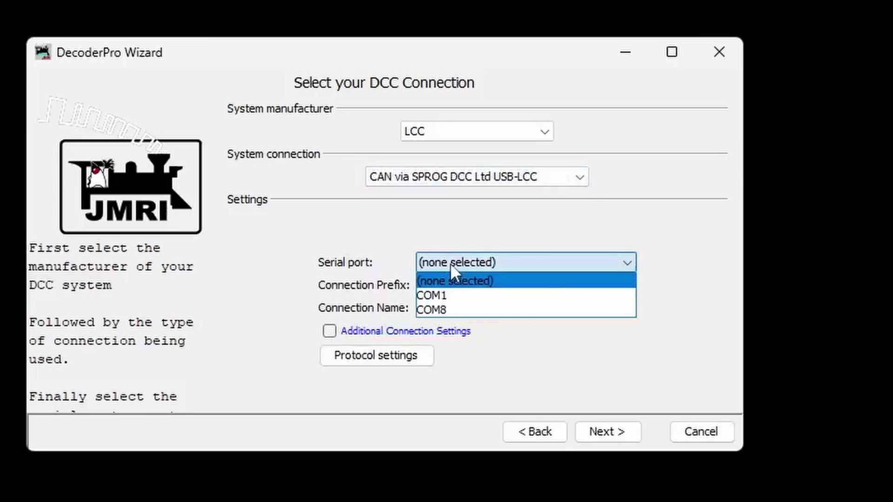
click(454, 309)
click(601, 437)
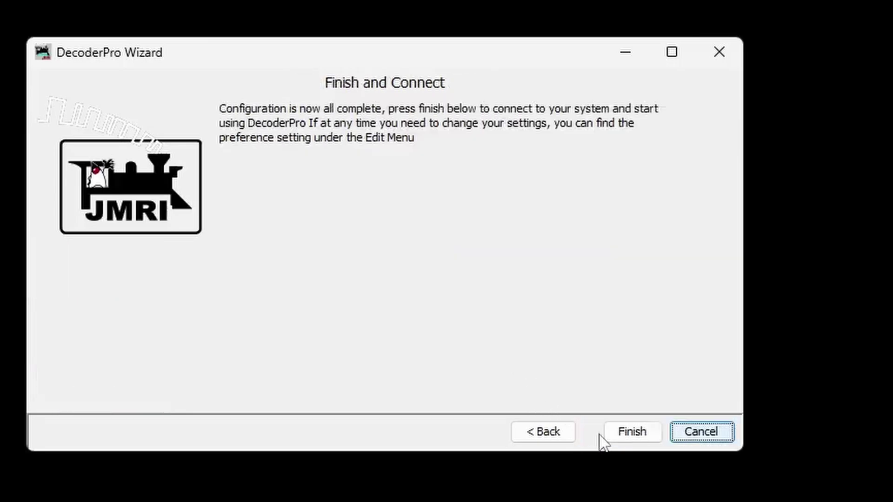
click(631, 434)
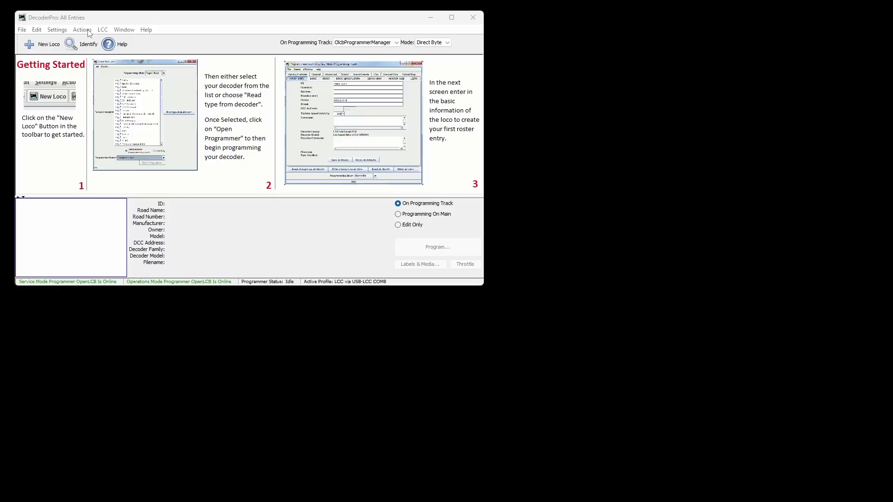
- Open the LCC Traffic Monitor and the Configure Nodes network tree, and bring the monitor to the front
click(103, 31)
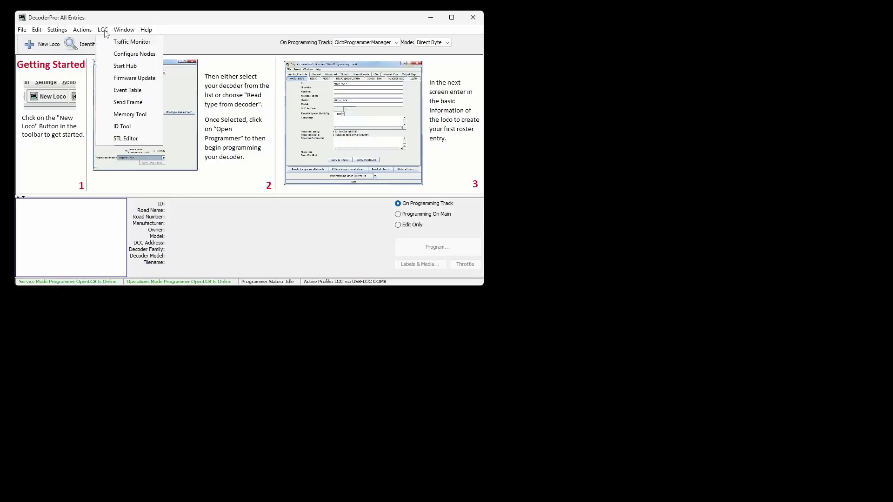
click(126, 42)
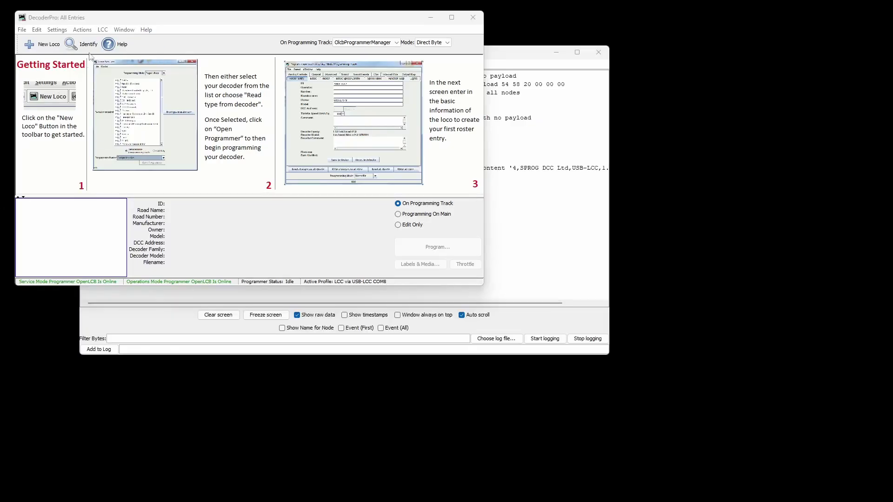
click(103, 30)
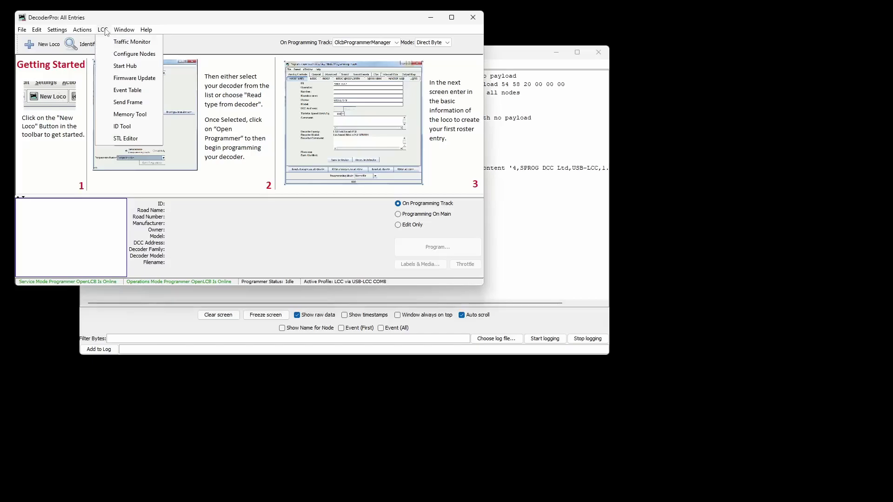
click(105, 54)
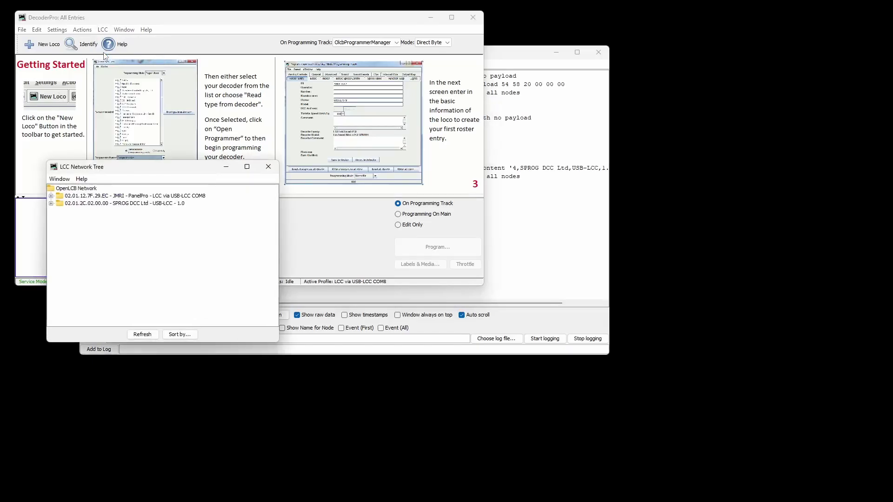
click(510, 58)
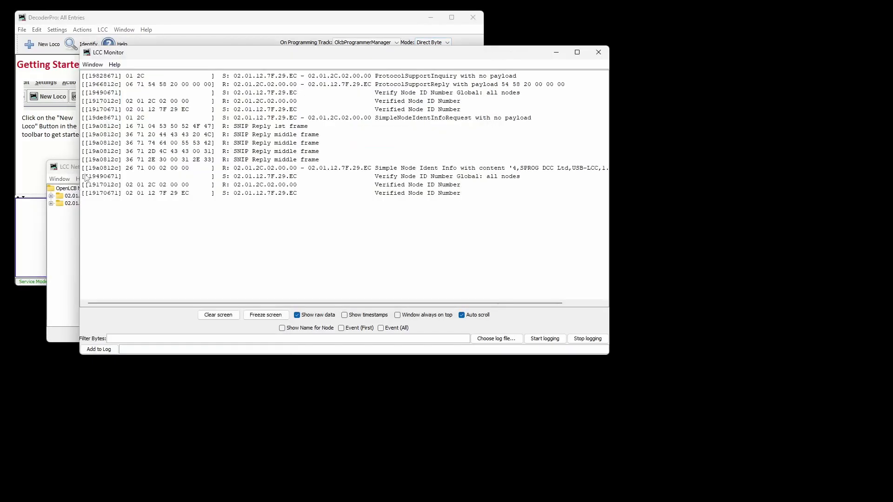
- Open the configuration dialog of the SERVOIO-LCC node, view its loading traffic in the monitor, and return to the dialog
click(72, 169)
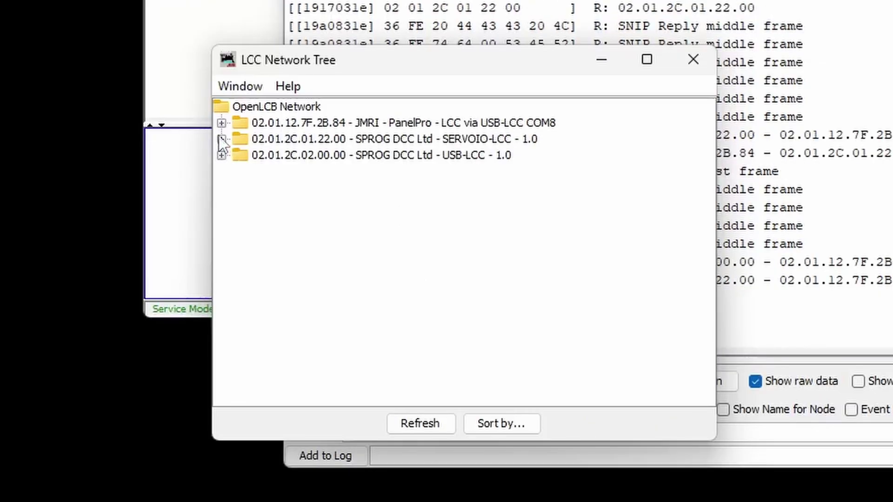
click(221, 139)
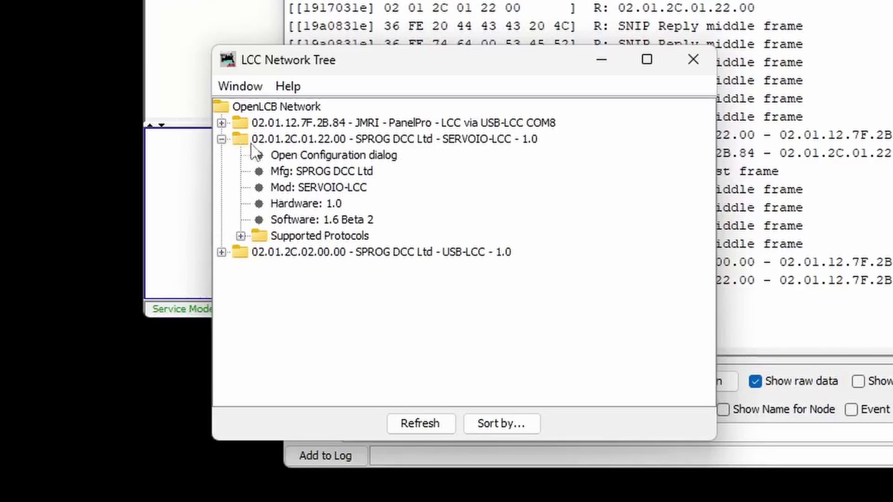
click(302, 156)
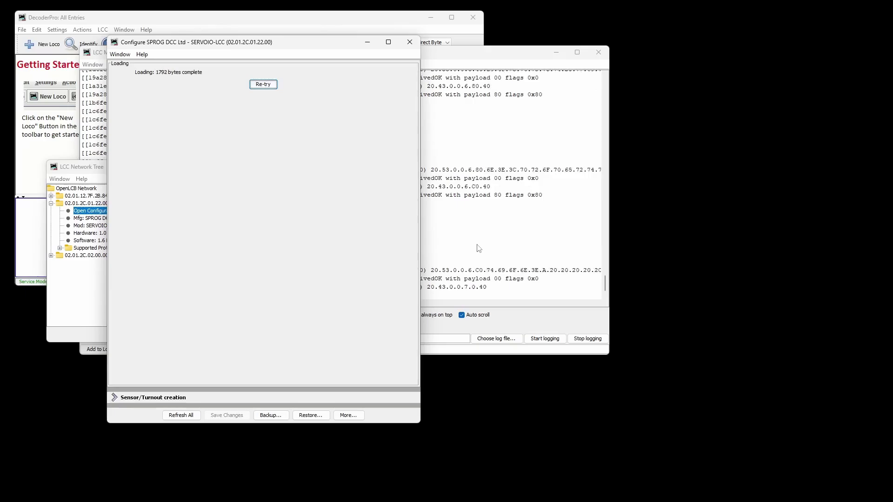
click(479, 249)
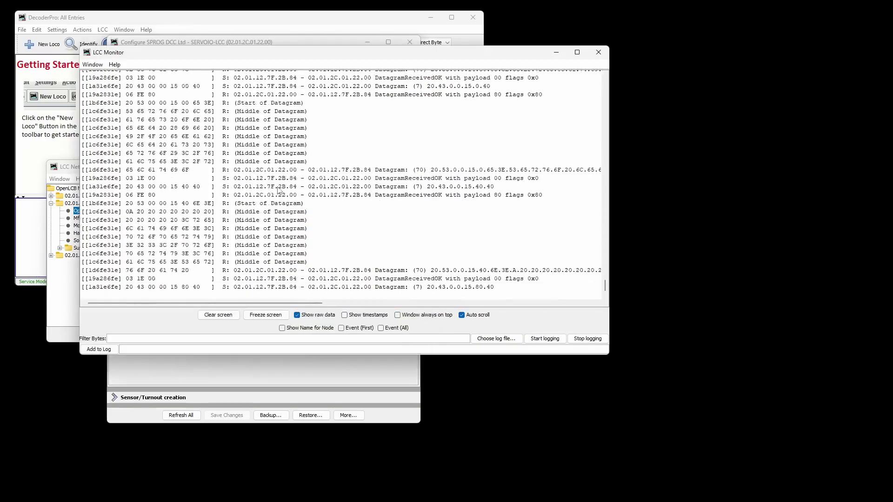
click(129, 417)
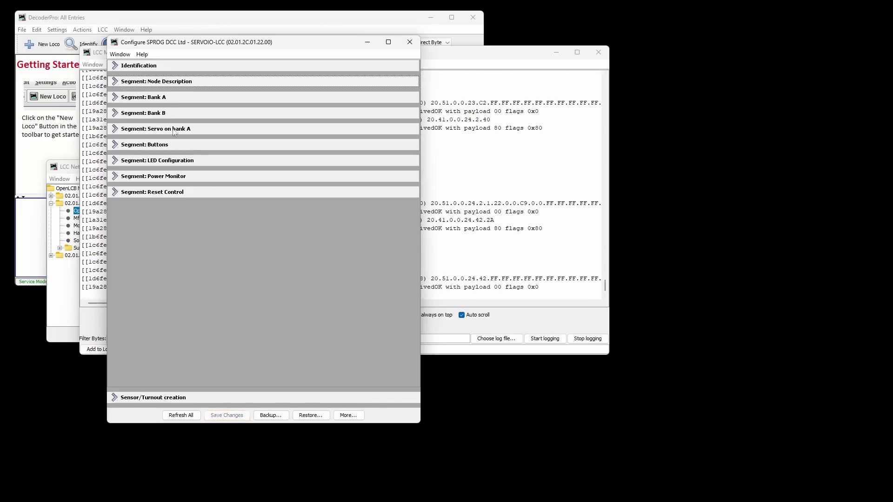
- Set the node name to "Test Node 1" in the node description, save the changes to the hardware and issue Update Complete
click(117, 67)
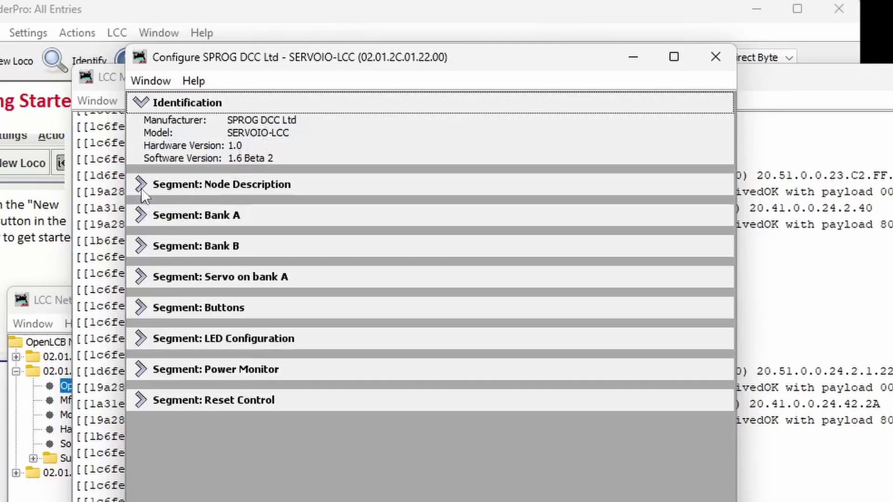
click(141, 186)
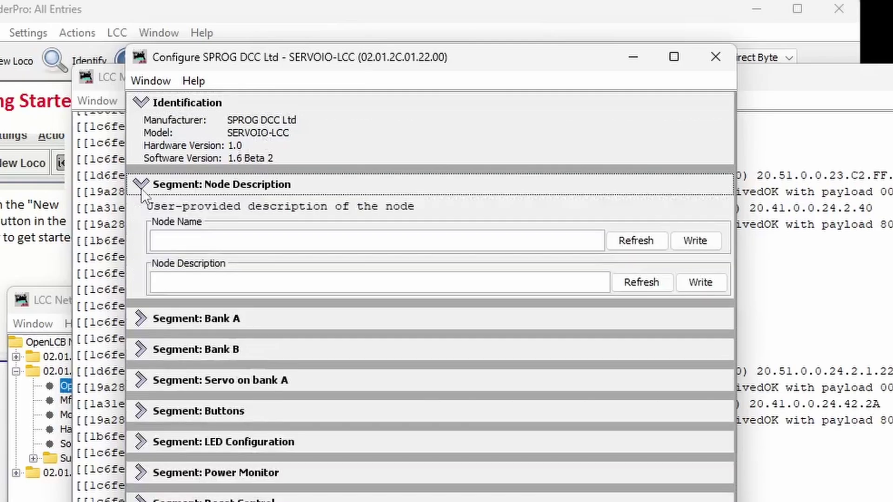
click(198, 241)
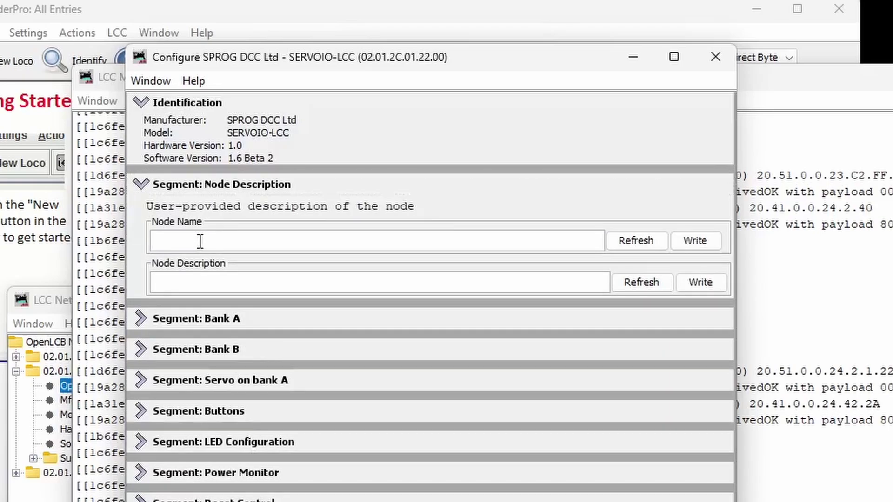
text(Test Node )
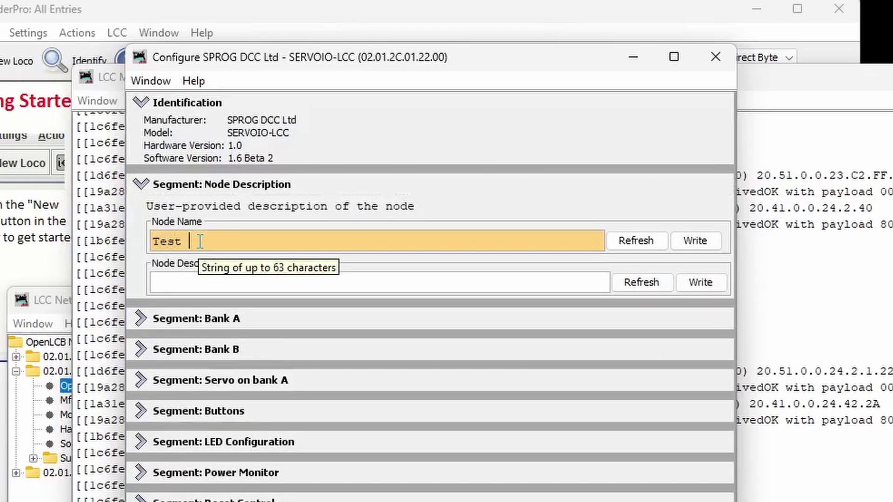
text(1)
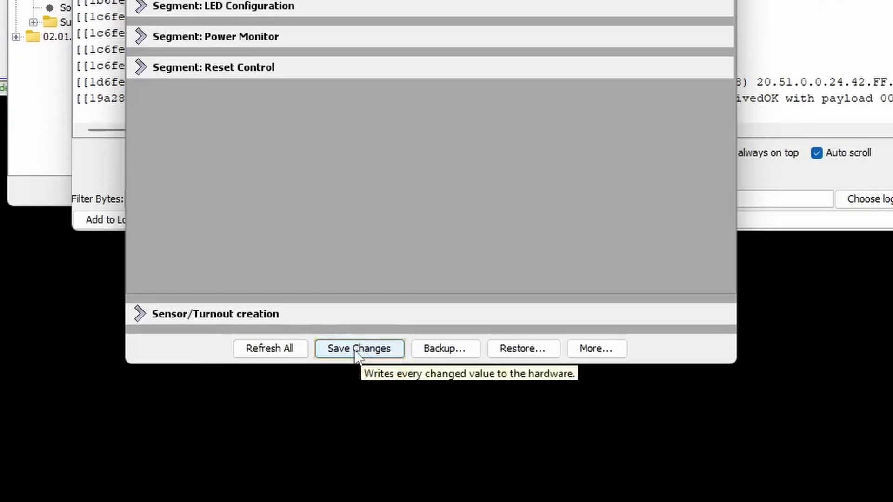
click(356, 352)
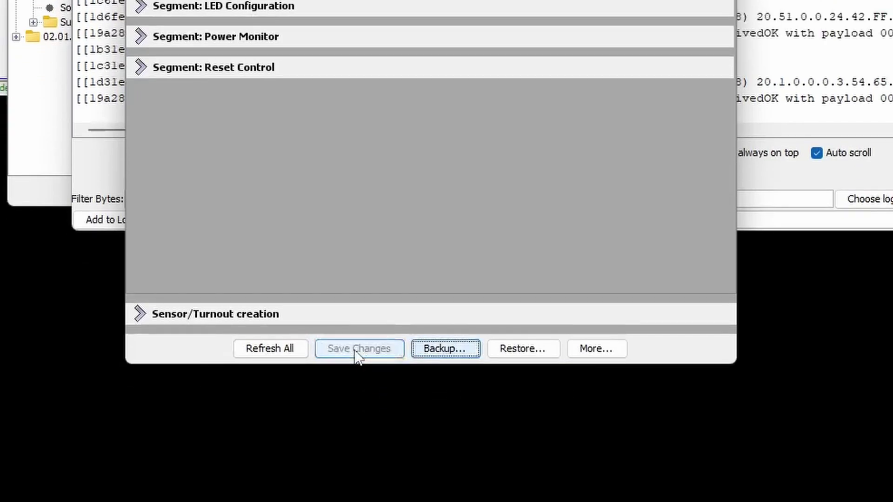
click(587, 350)
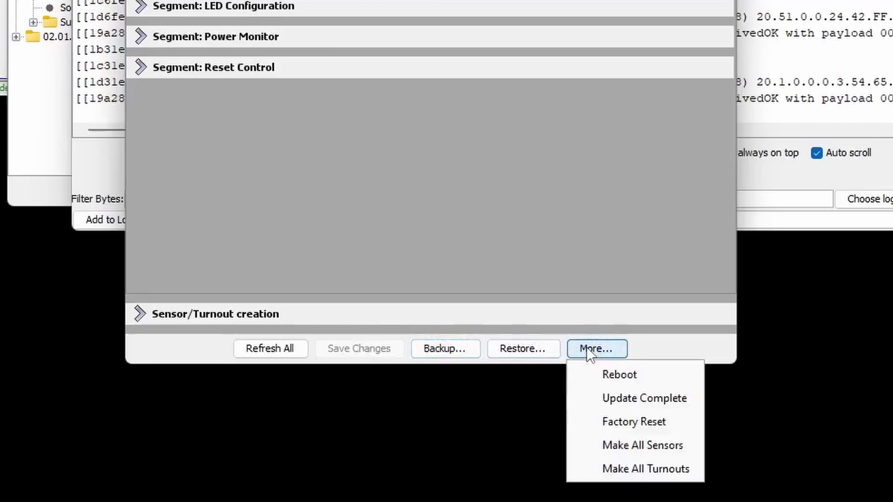
click(638, 397)
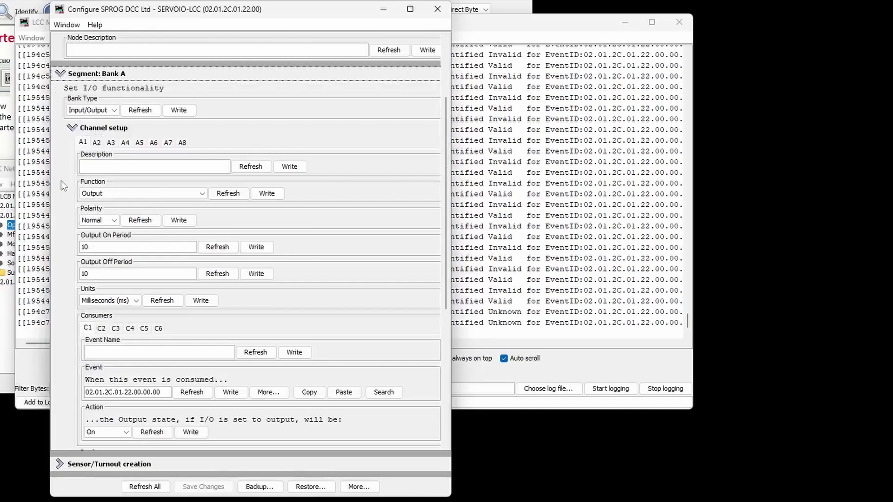
- Review the available Bank Type choices for Bank A and the Function and Polarity choices for channel A1
click(74, 111)
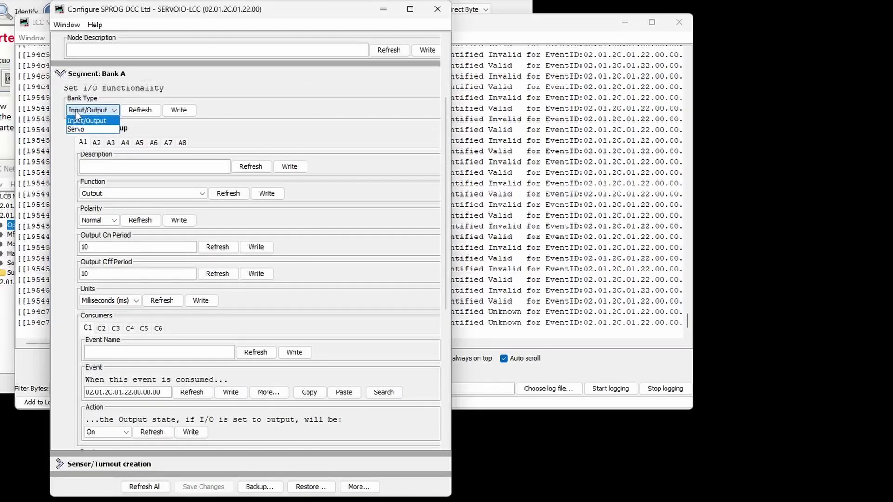
click(84, 121)
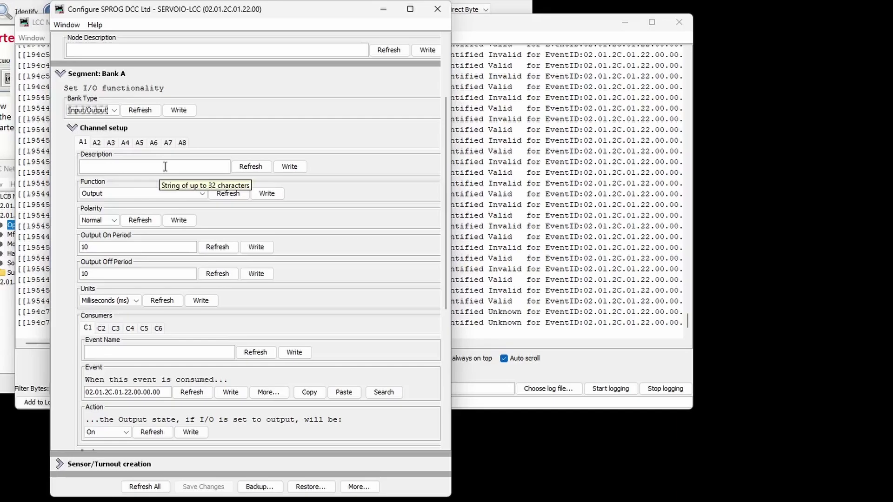
click(118, 194)
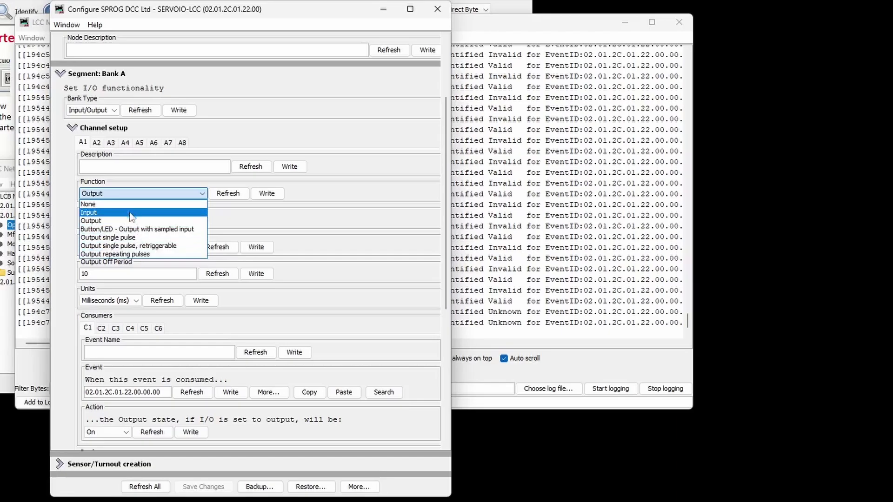
click(122, 193)
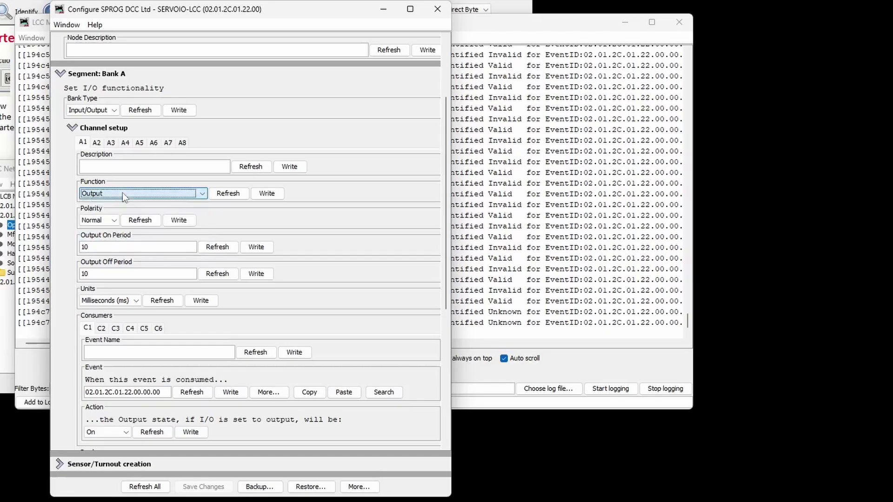
click(116, 220)
click(115, 220)
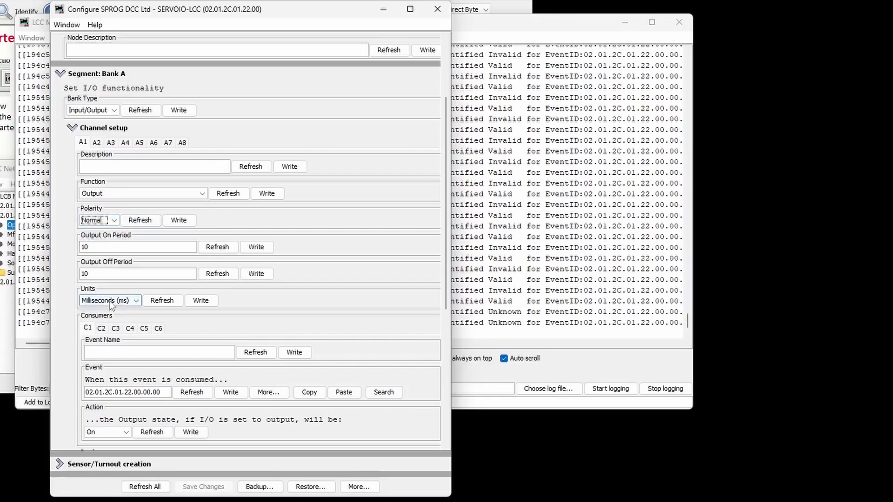
- Review channel A1's consumer C1 output-state actions and the full range of producer P1 actions in Bank A
scroll(120, 300, down, 3)
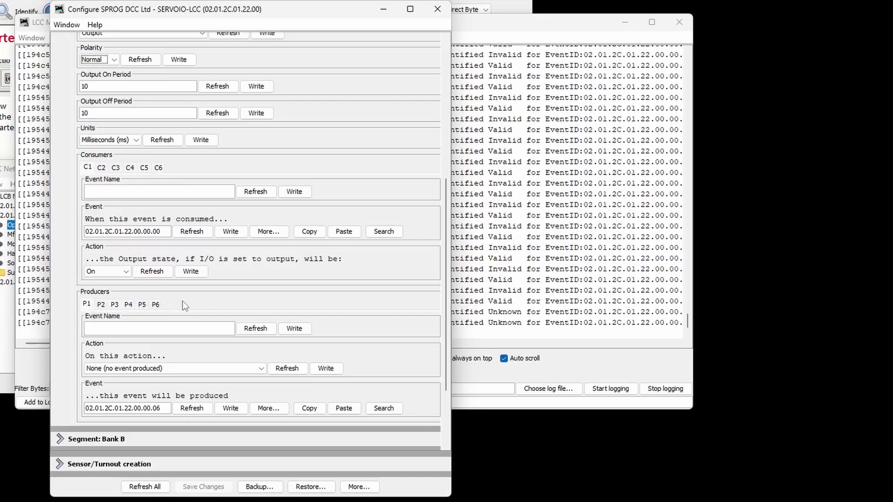
click(126, 272)
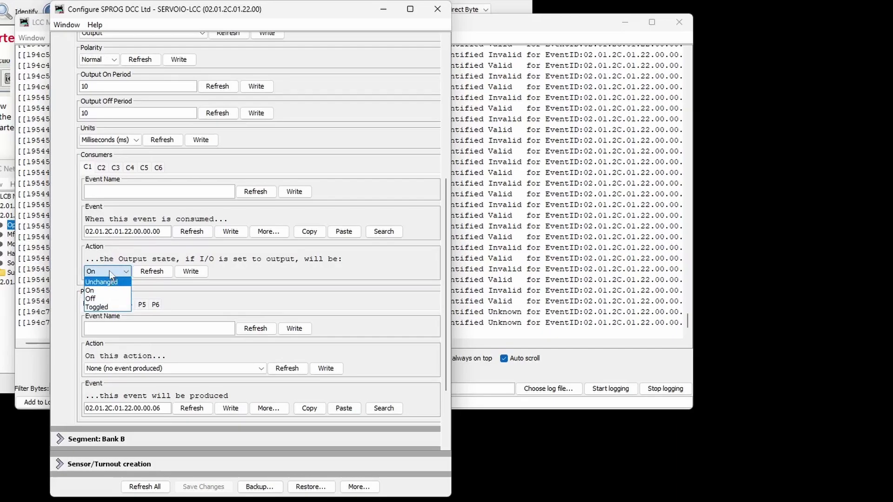
click(113, 292)
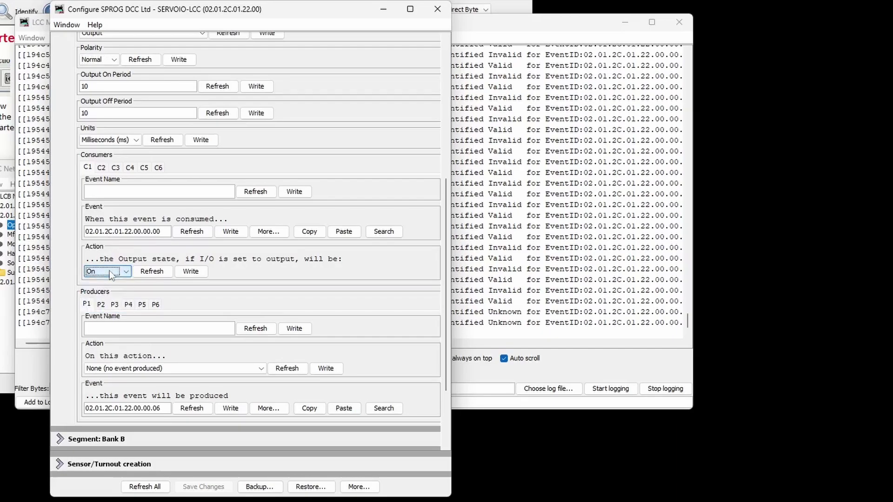
click(113, 367)
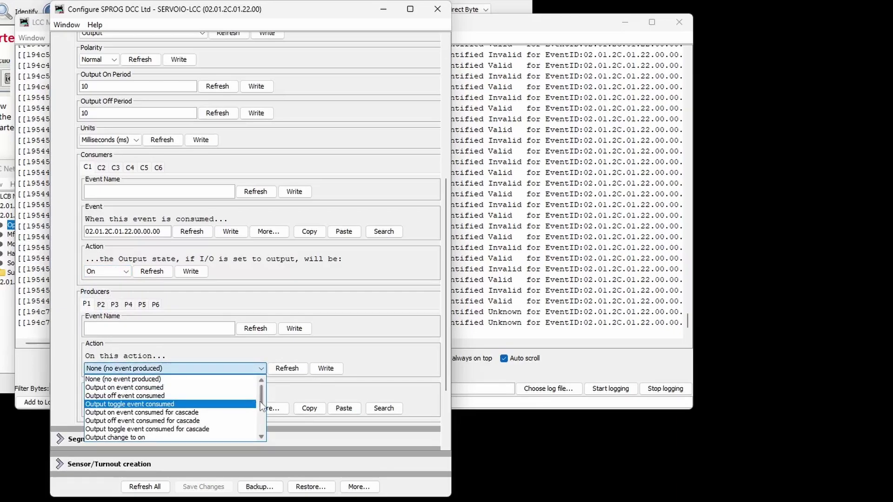
drag(261, 401, 265, 437)
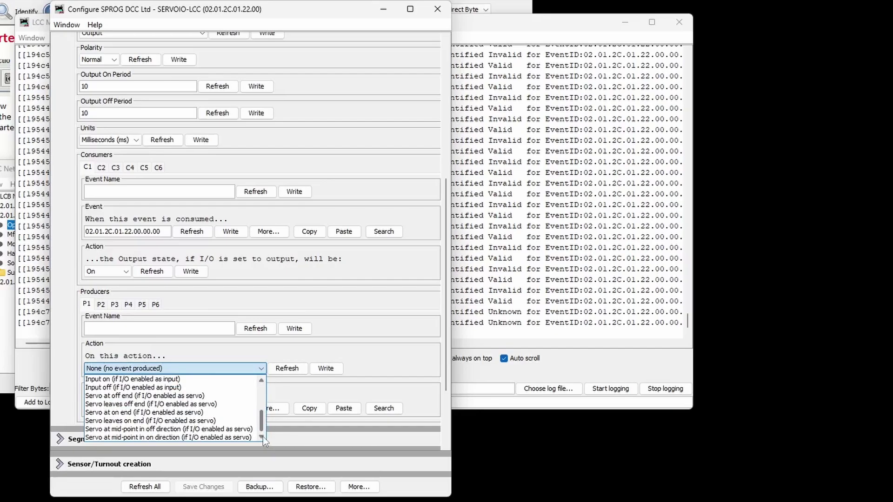
drag(263, 434, 263, 386)
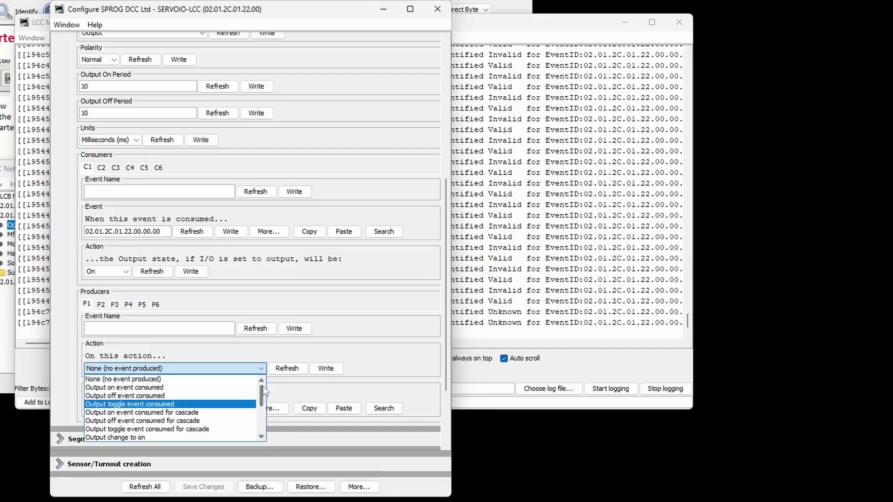
- Collapse the Bank A segment, expand Bank B, and review its bank type options and channel B1 settings
click(58, 206)
click(58, 204)
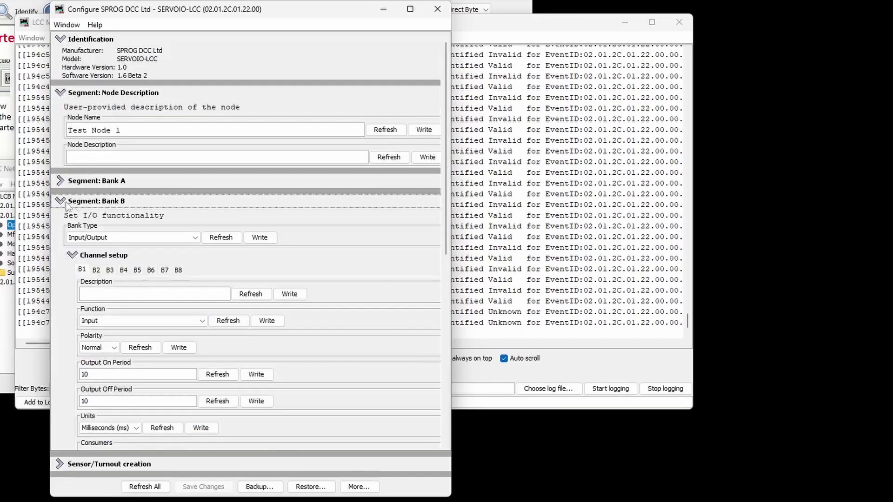
click(141, 236)
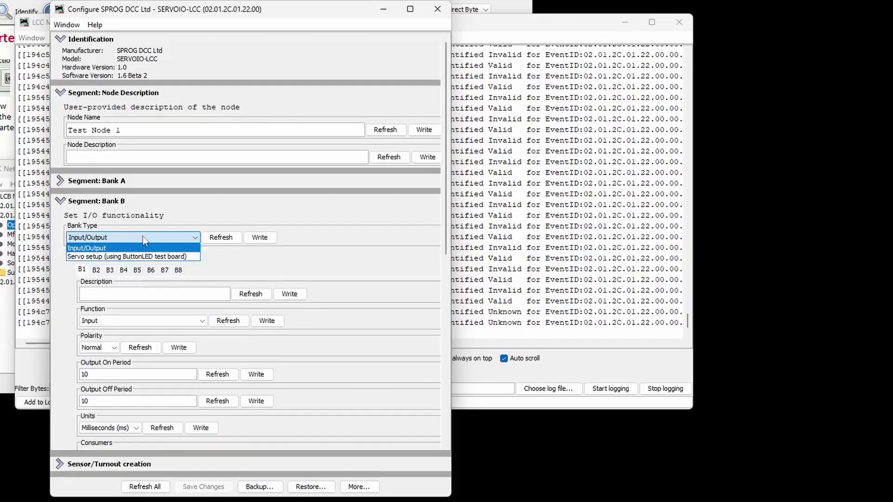
click(144, 236)
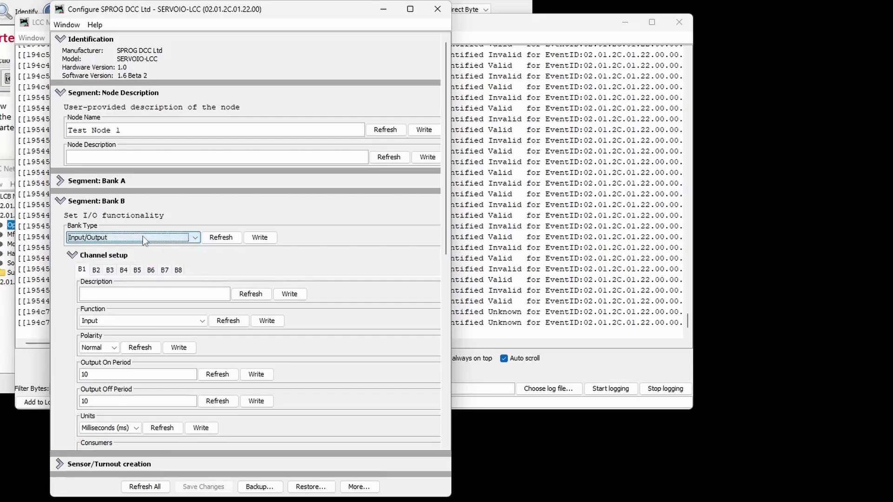
scroll(326, 235, down, 1)
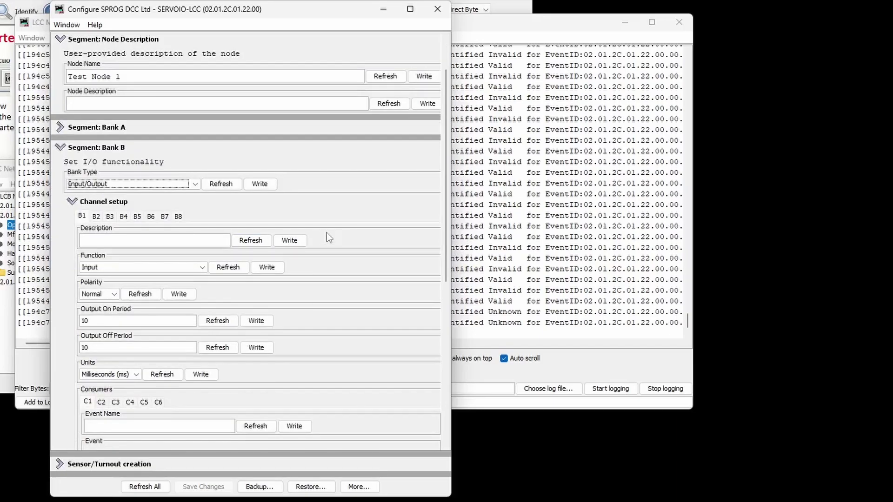
scroll(271, 223, down, 2)
scroll(269, 219, down, 4)
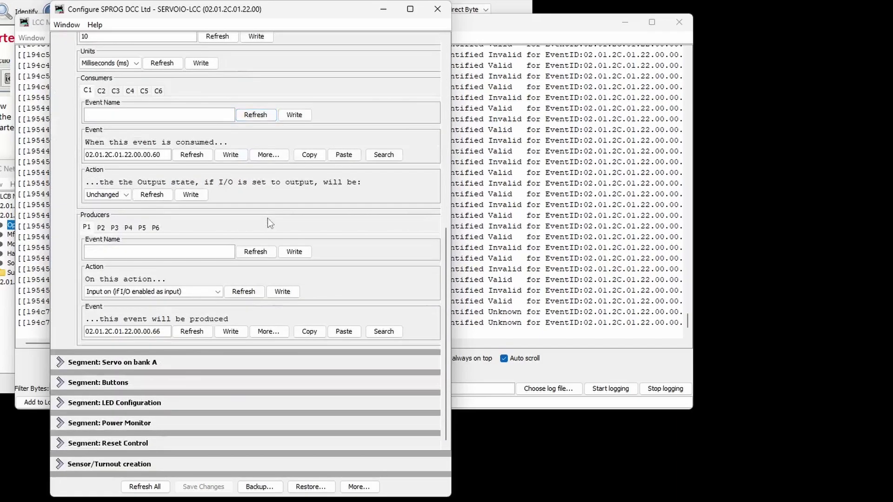
- Expand the Servo on bank A segment and review servo S1's position, speed, startup action and multiple servo control options
click(61, 362)
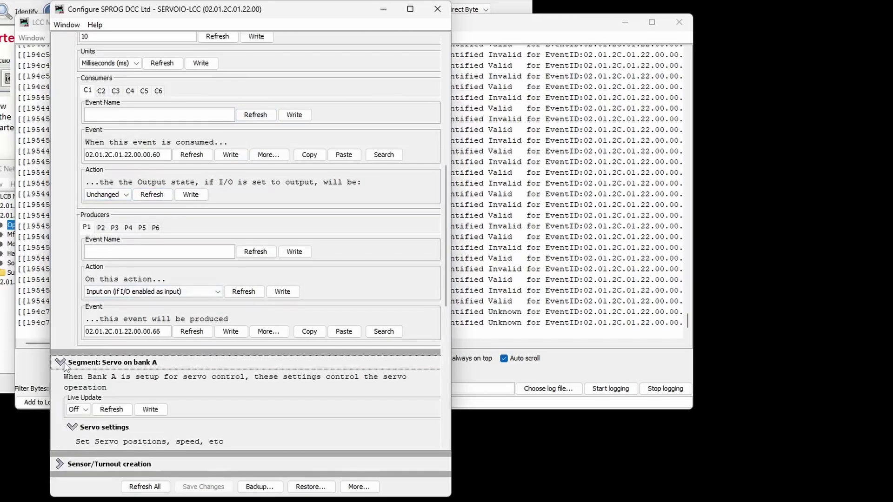
scroll(64, 366, down, 2)
scroll(61, 360, down, 4)
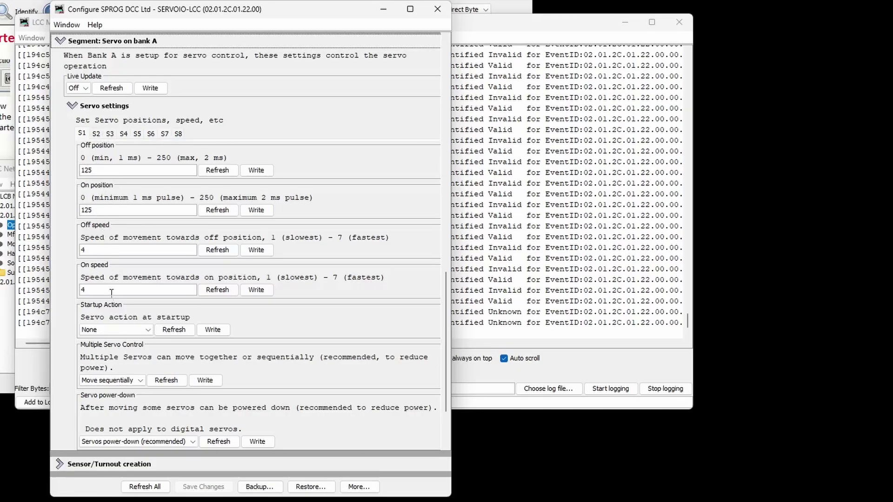
click(113, 330)
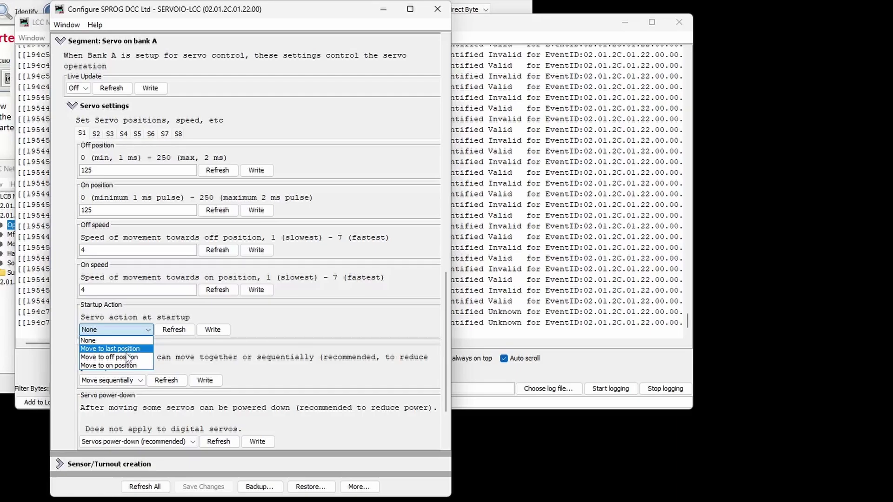
click(126, 340)
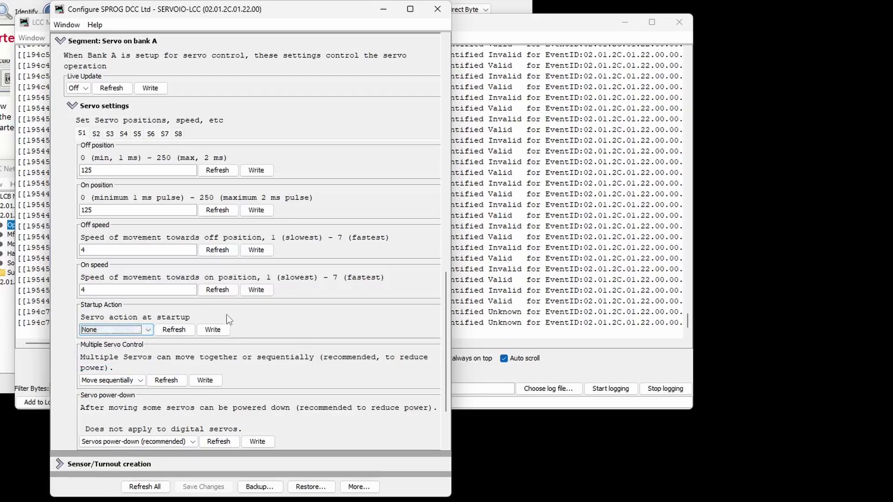
click(132, 380)
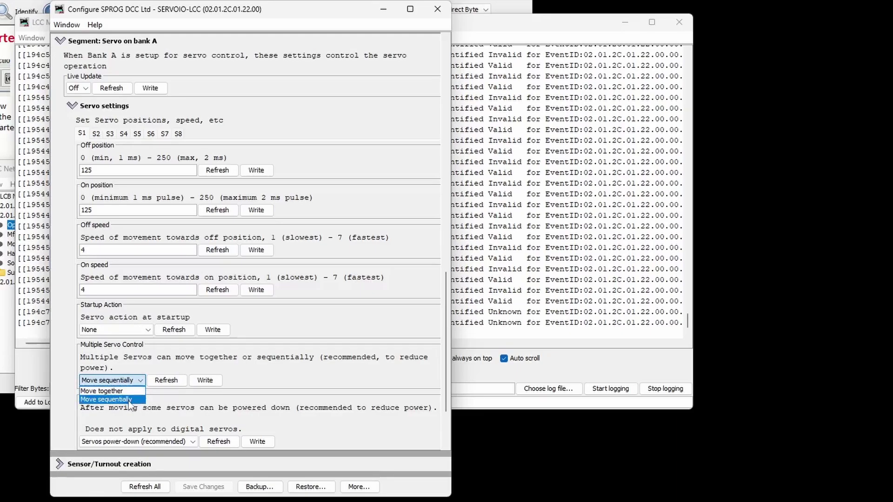
click(129, 400)
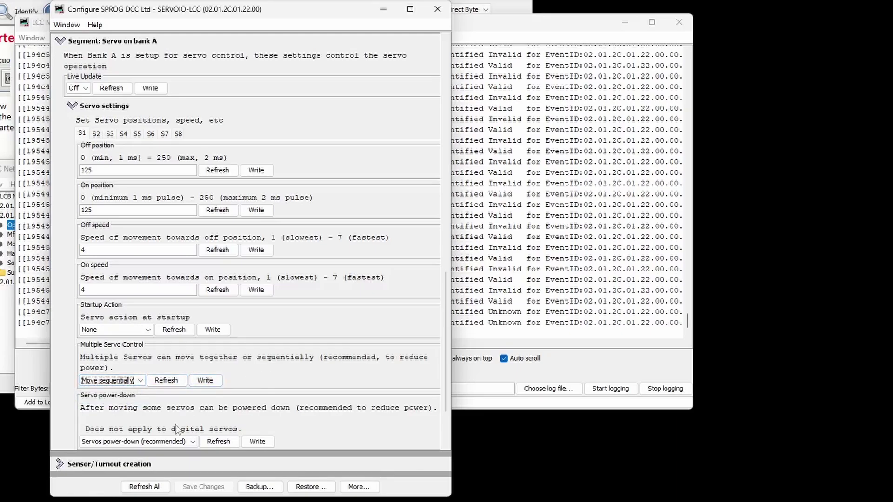
- Expand the Buttons segment and review the Blue button's event settings and its P1 action options
scroll(166, 446, down, 3)
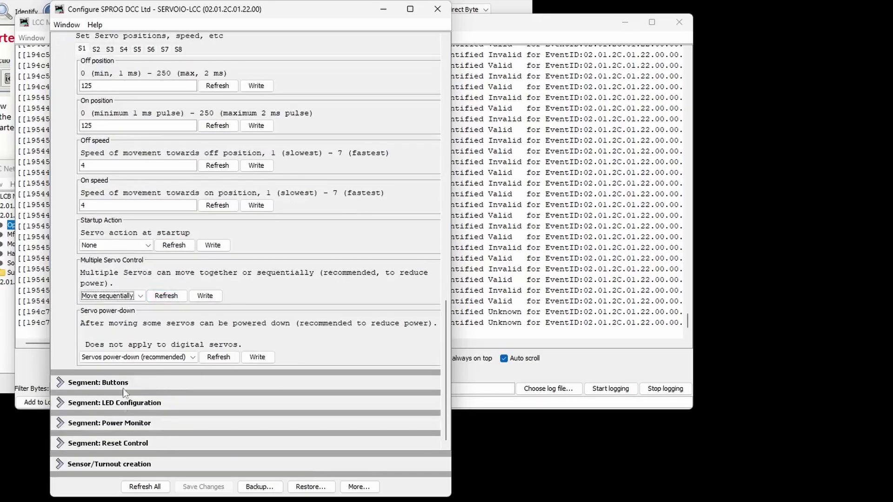
click(63, 381)
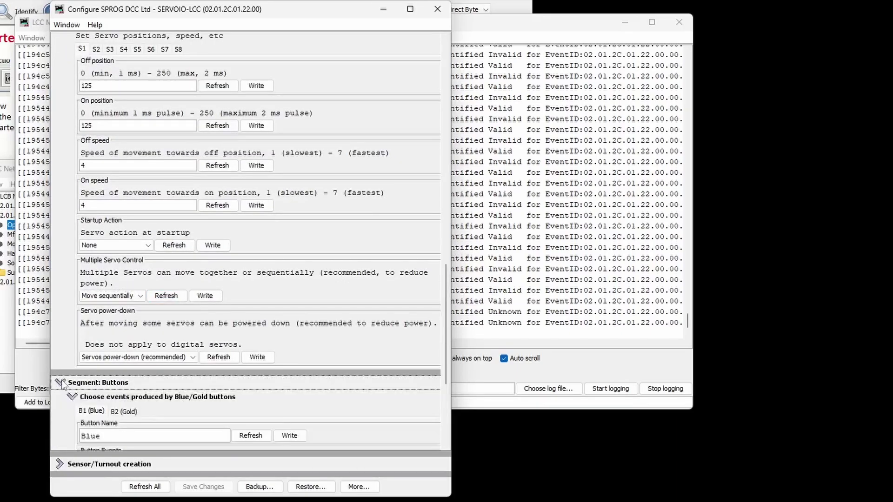
scroll(64, 387, down, 6)
scroll(64, 387, down, 2)
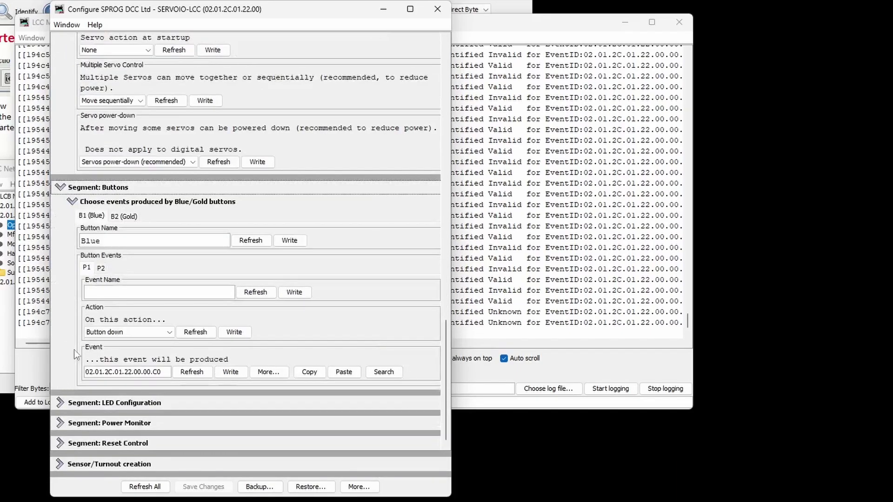
click(149, 331)
click(149, 329)
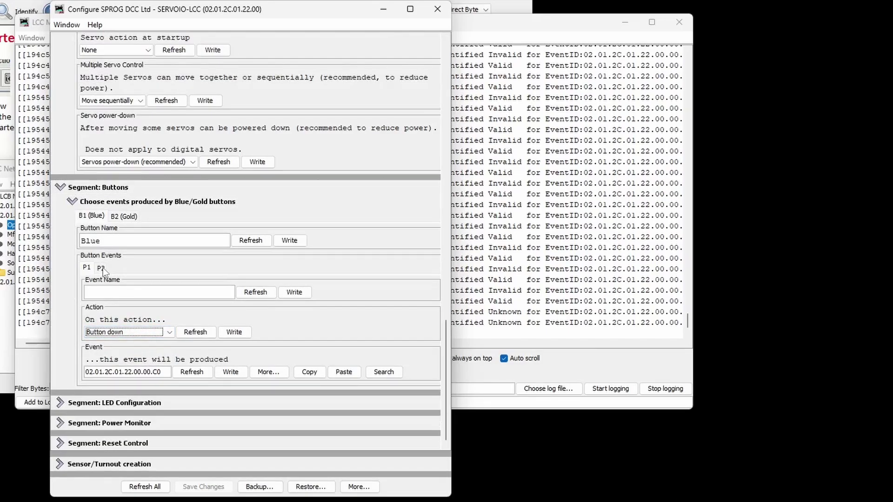
- Expand the LED Configuration segment and review the action choices for event C1 of the Blue LED
click(60, 402)
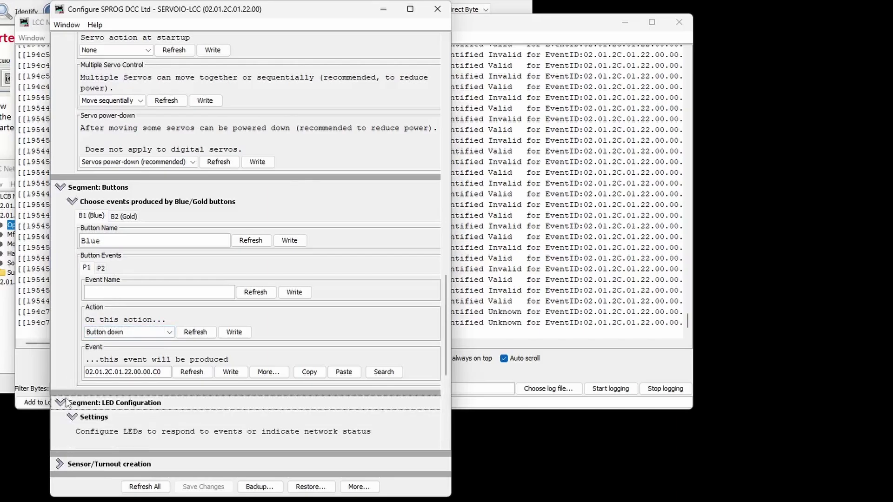
scroll(68, 401, down, 5)
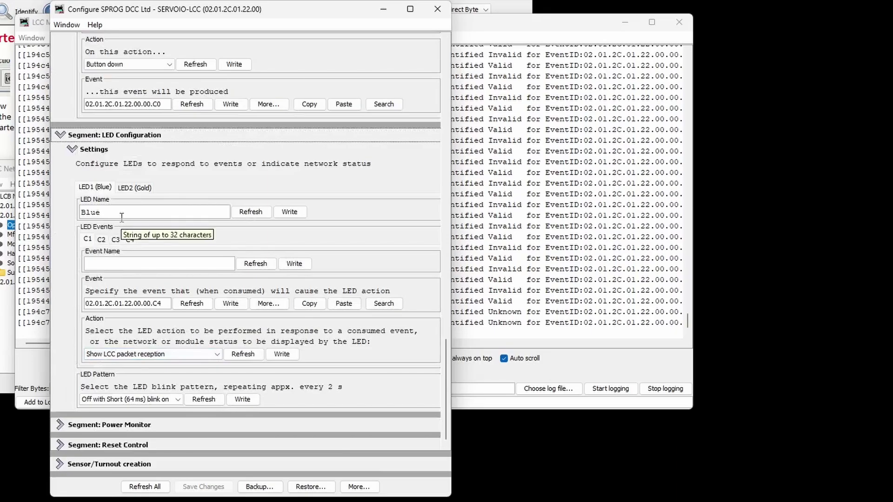
click(143, 355)
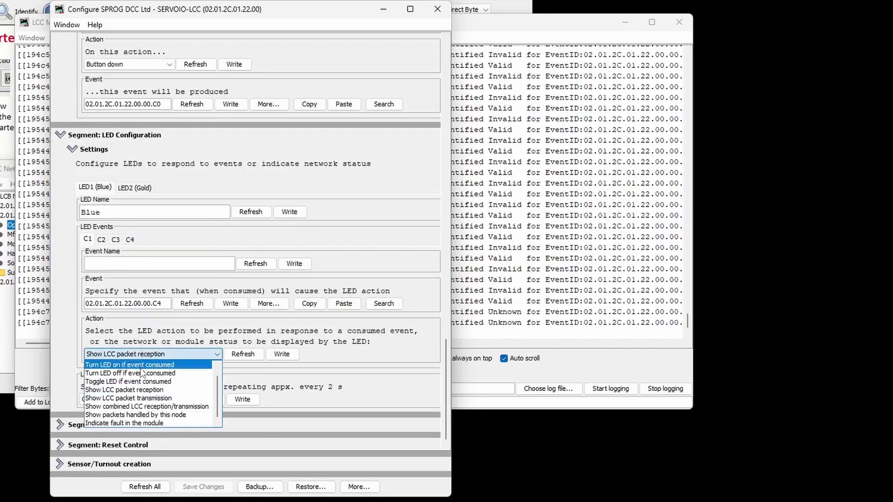